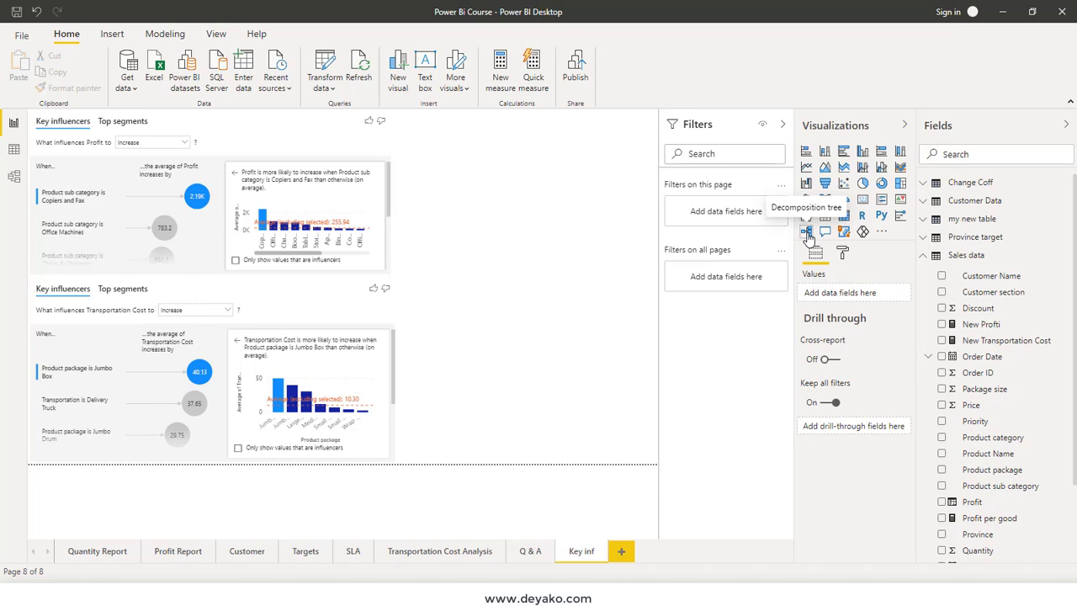
Add a new blank report page and rename it 'Tree'
click(623, 552)
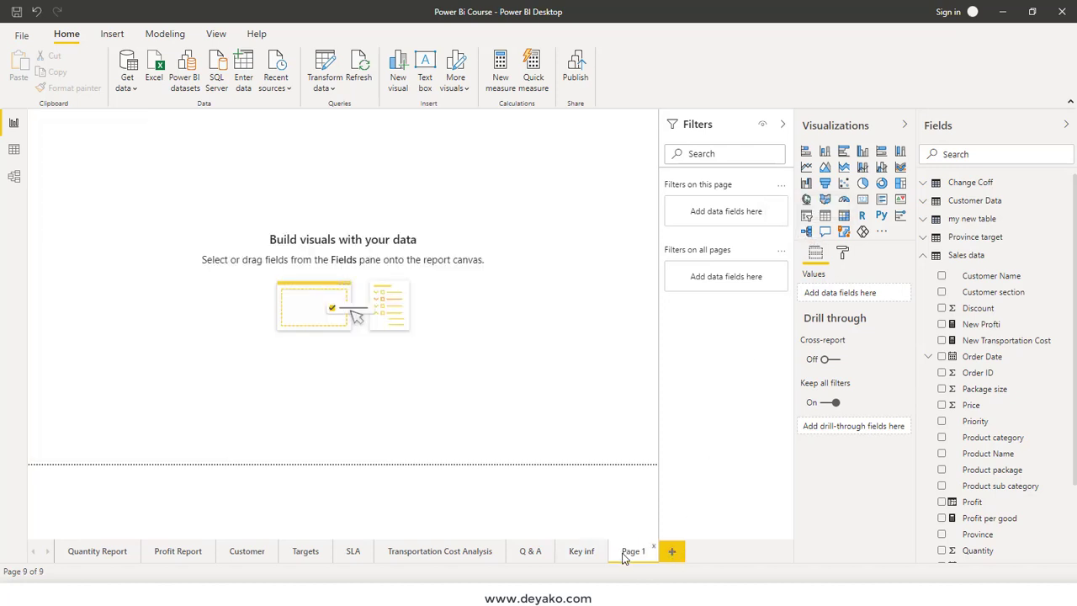
double_click(633, 551)
text(Tree)
click(566, 381)
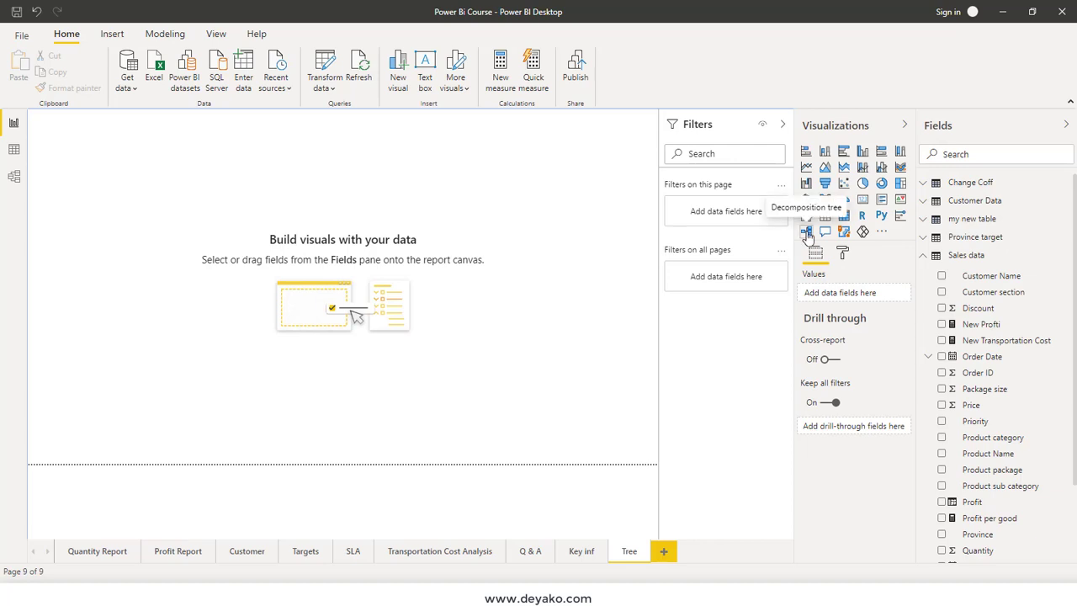
Insert a decomposition tree visual on the Tree page and drag it larger
click(112, 38)
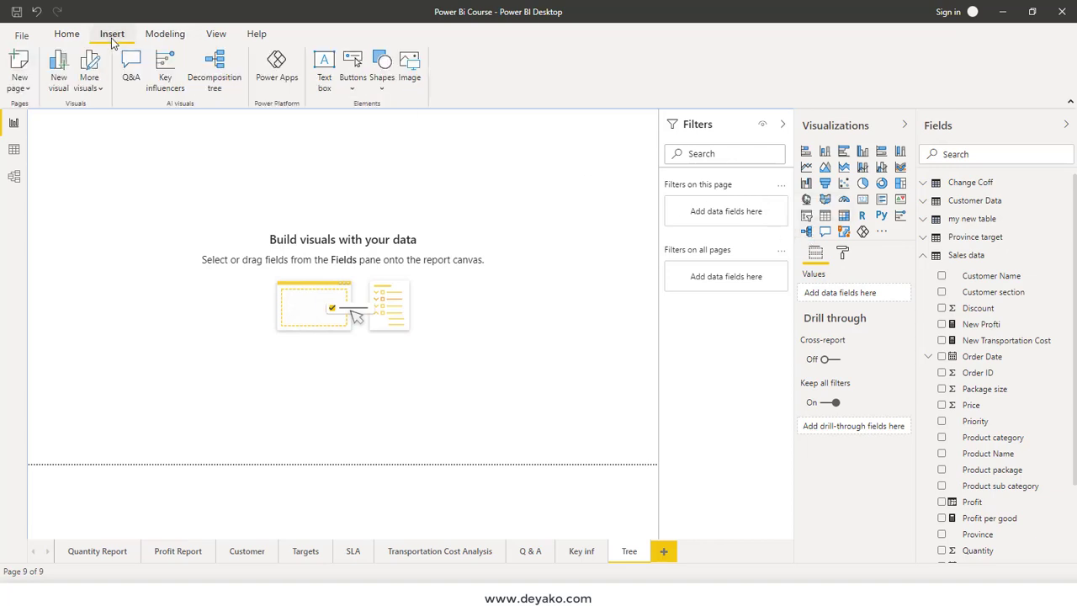
click(225, 74)
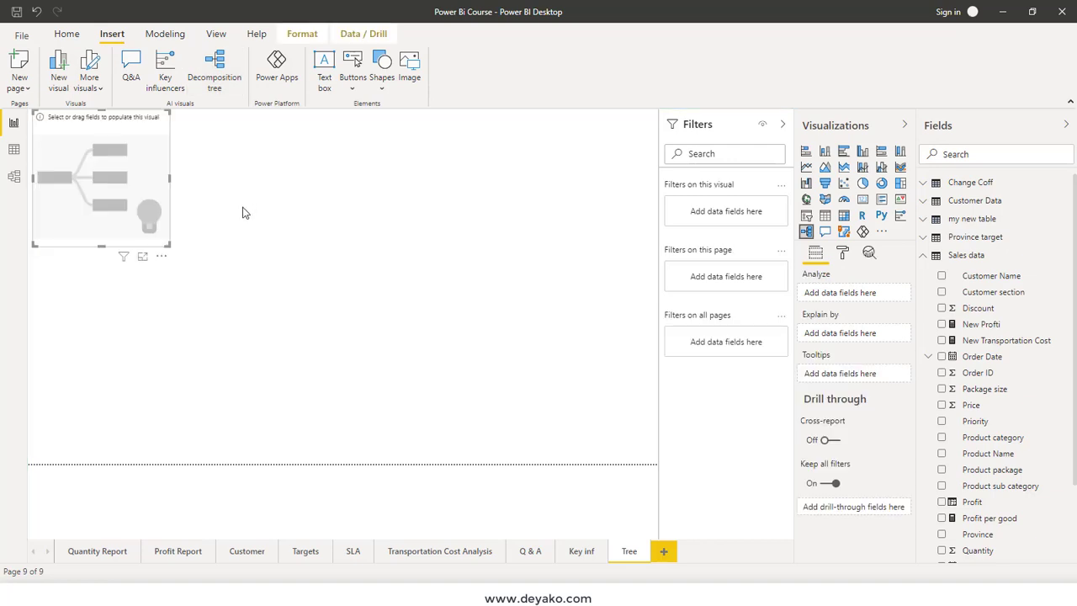
drag(169, 244, 377, 360)
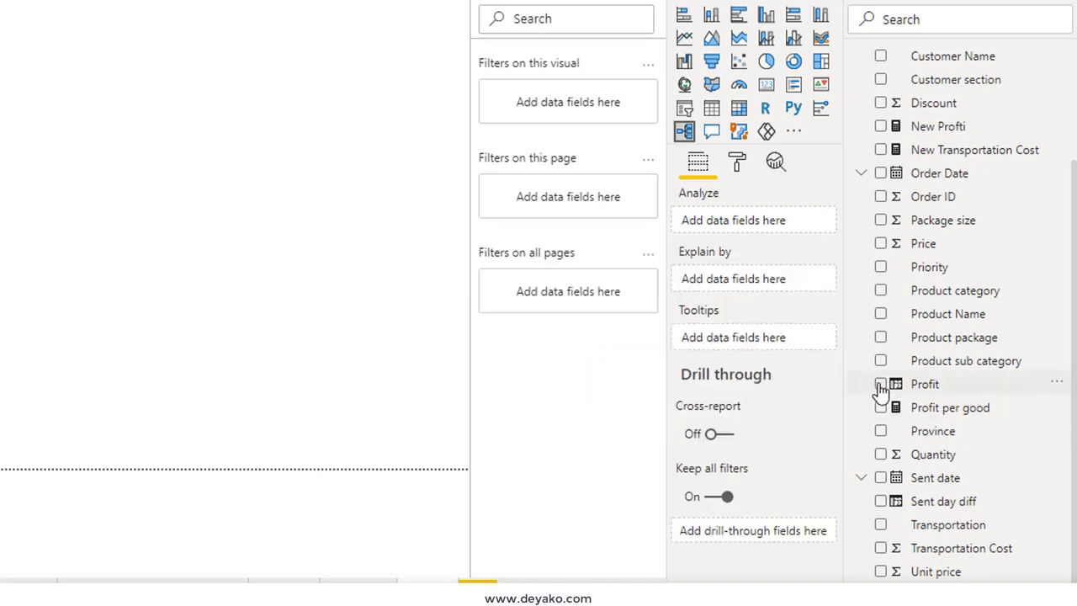
Analyze Profit (2,339,877.47) in the tree, stretch it across the canvas, and add Province to Explain by
click(881, 386)
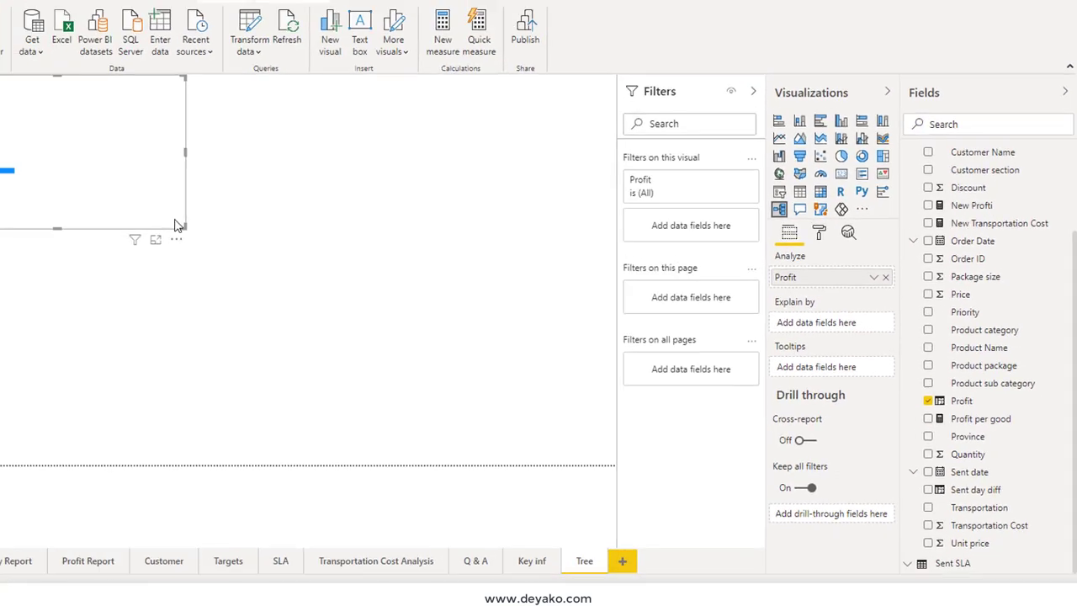
drag(266, 250, 659, 463)
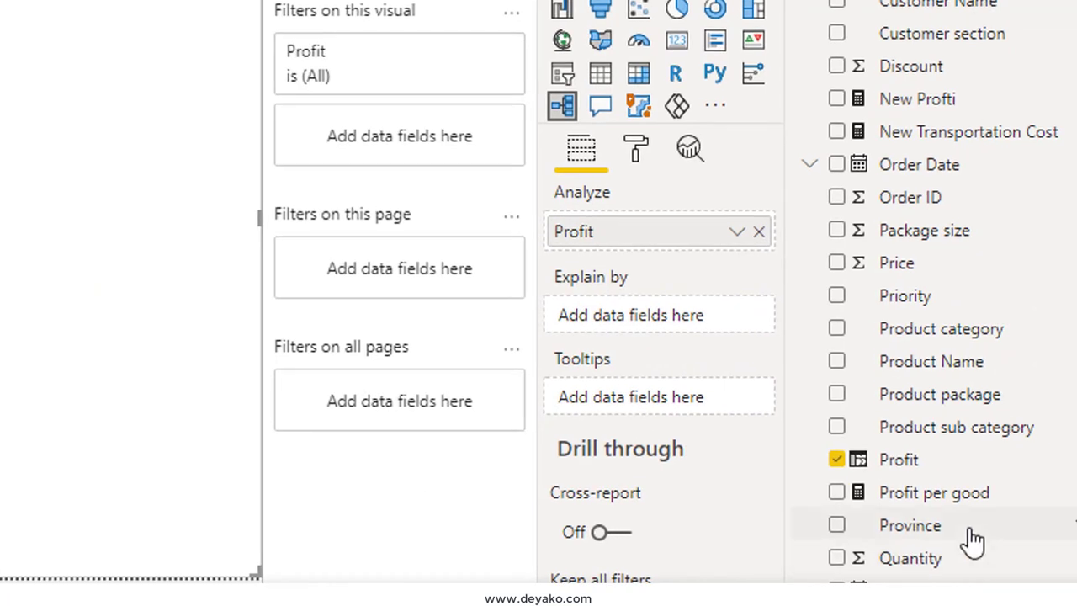
click(840, 527)
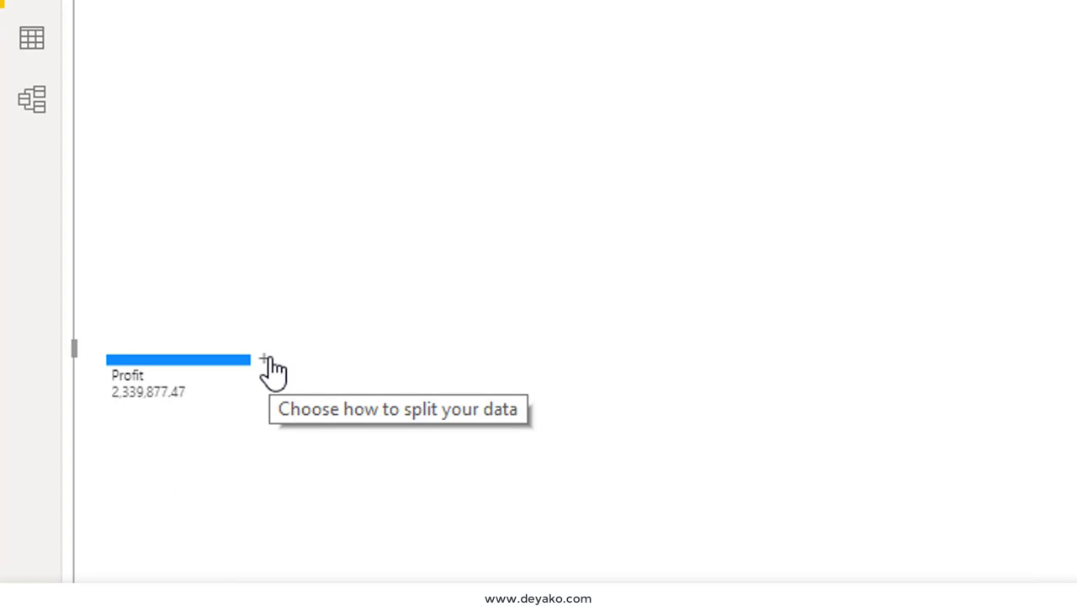
Split the Profit total by Province, led by Ontario at 502,590.35
click(266, 362)
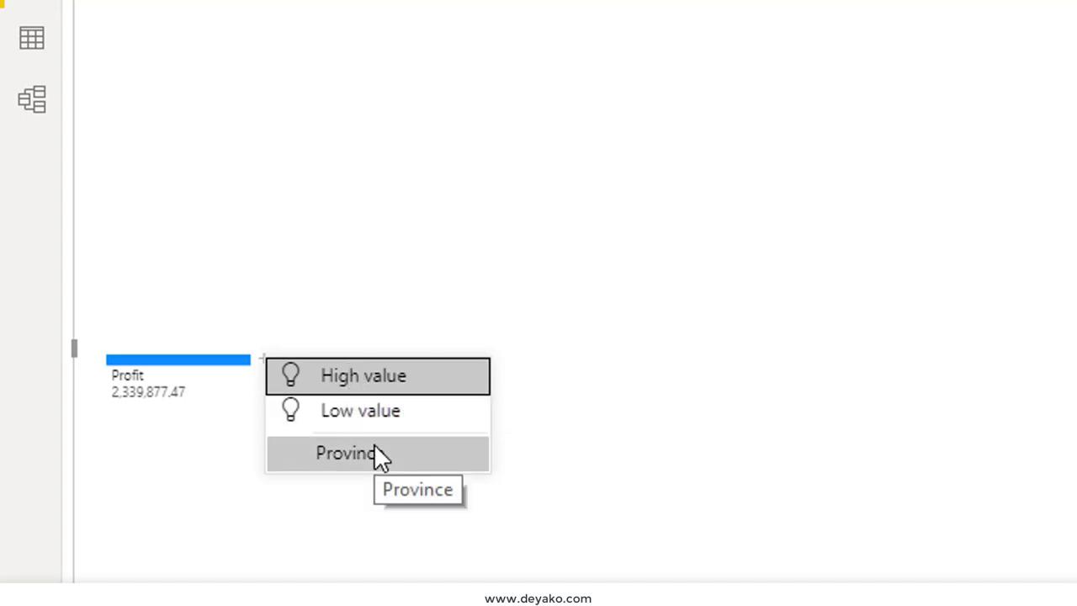
click(367, 370)
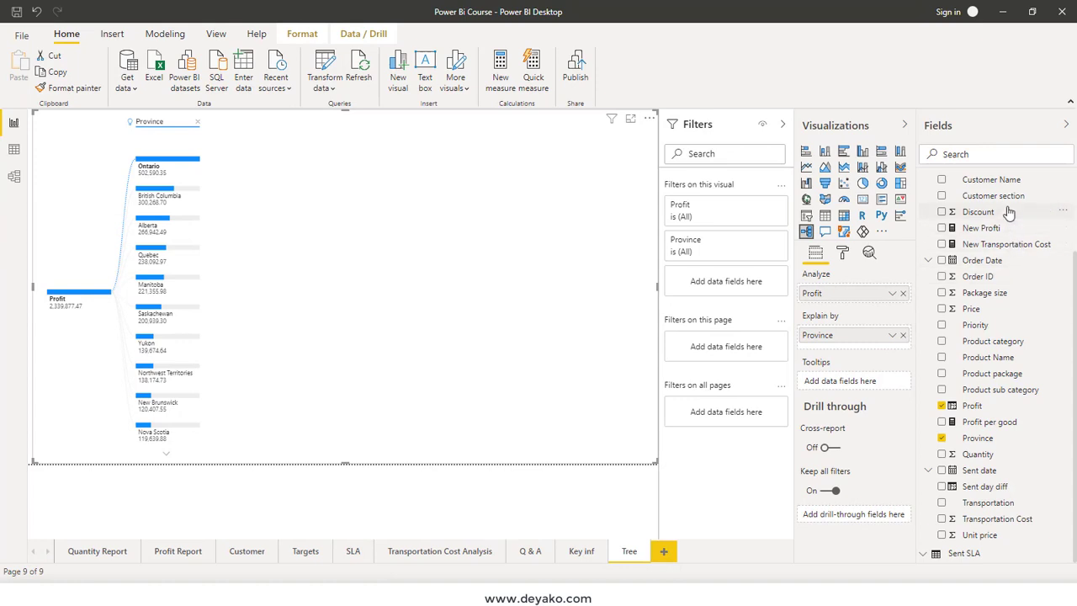
Add Customer section to Explain by and reorder it to follow Province
scroll(1000, 364, up, 1)
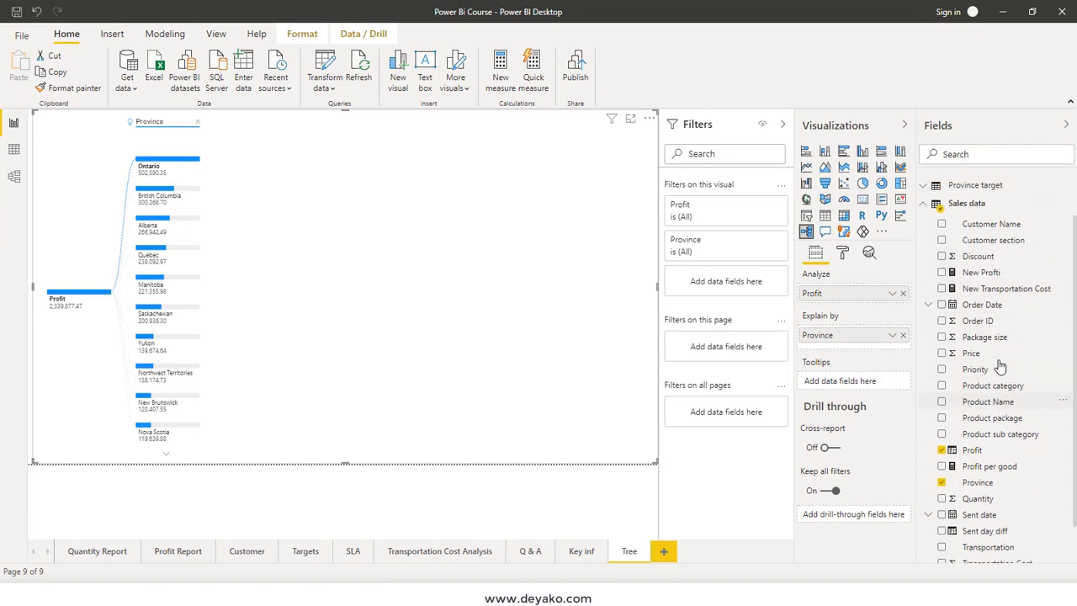
scroll(1000, 364, up, 2)
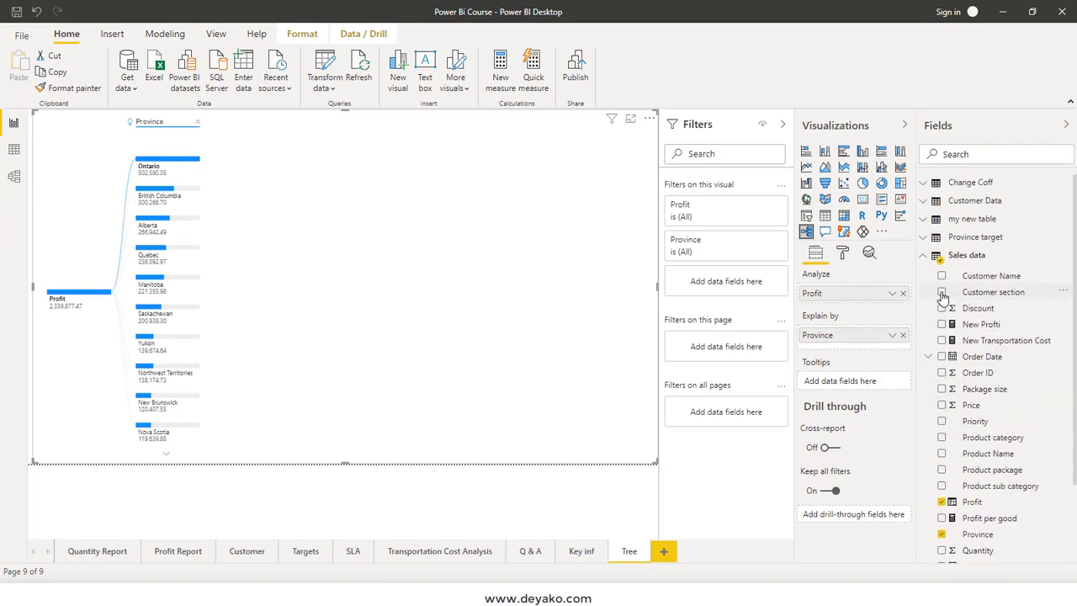
click(942, 293)
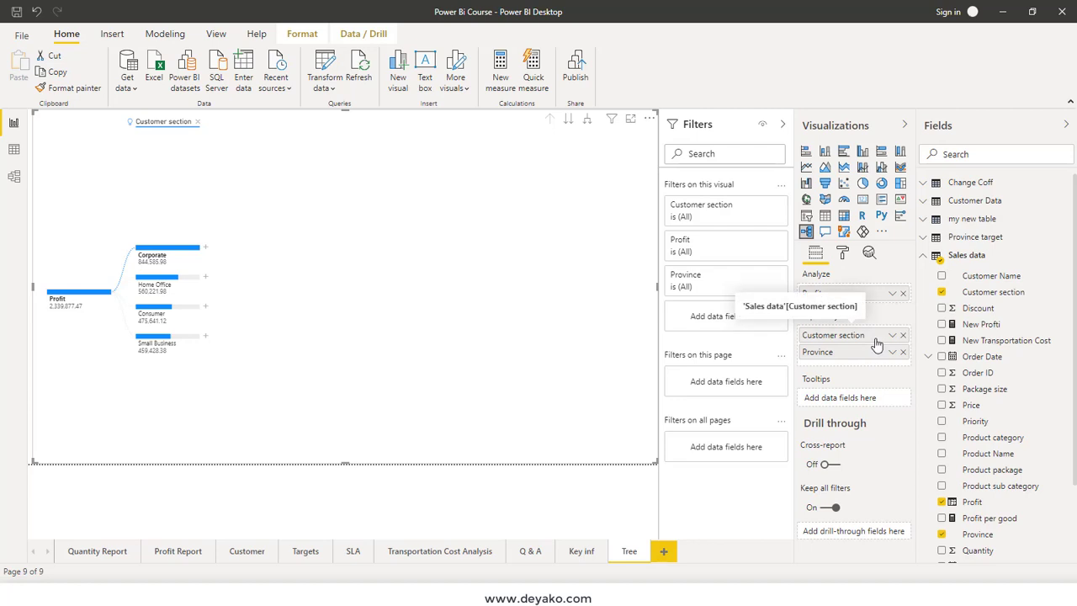
drag(857, 340, 861, 356)
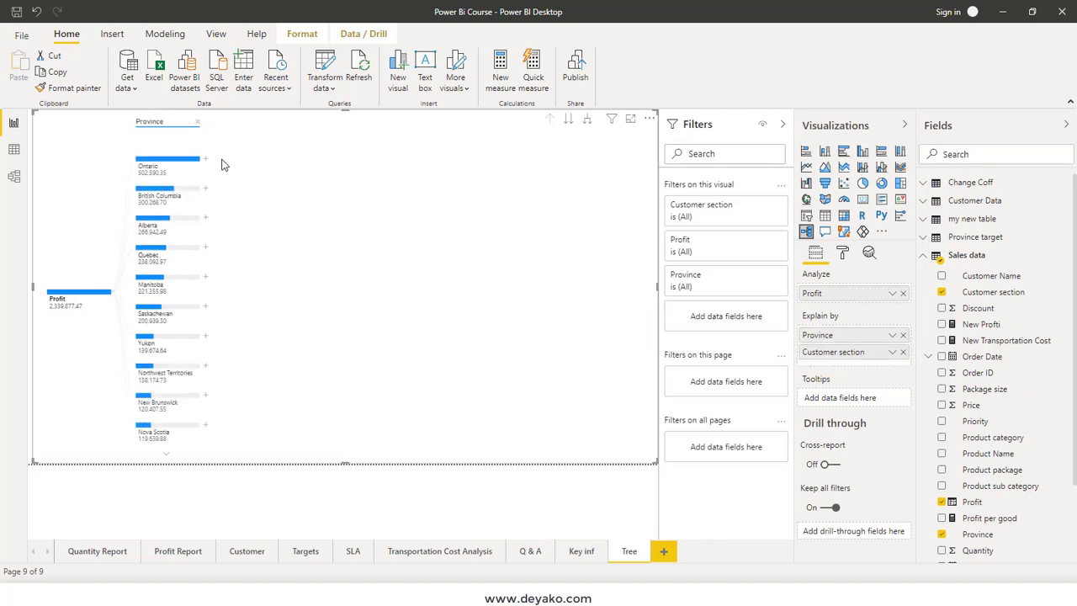
Add Product category to Explain by, then expand Ontario and split Furniture (201,233.09) by Customer section
click(207, 160)
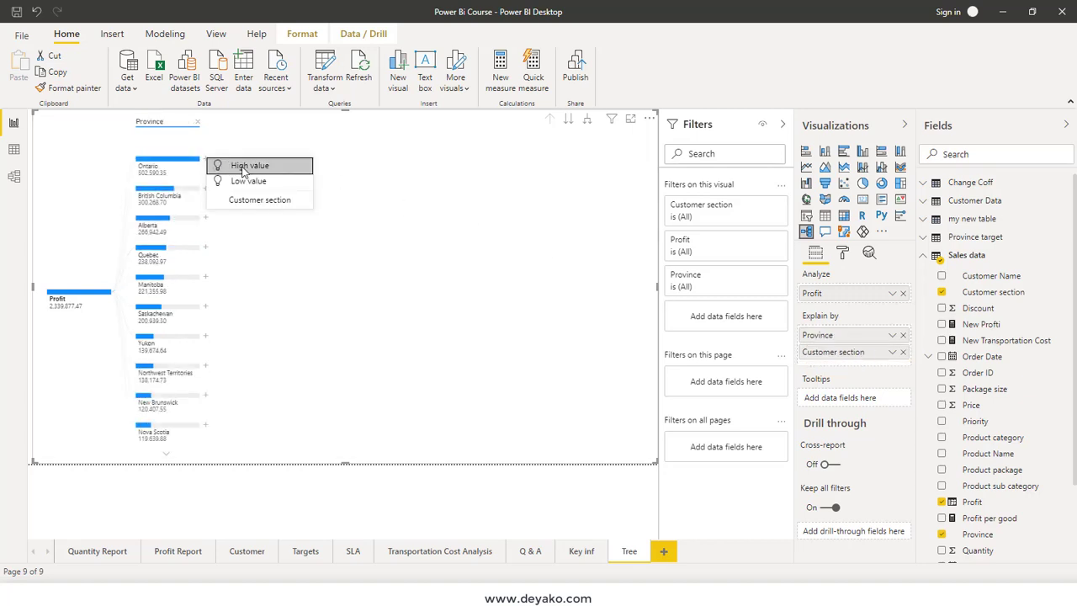
click(240, 167)
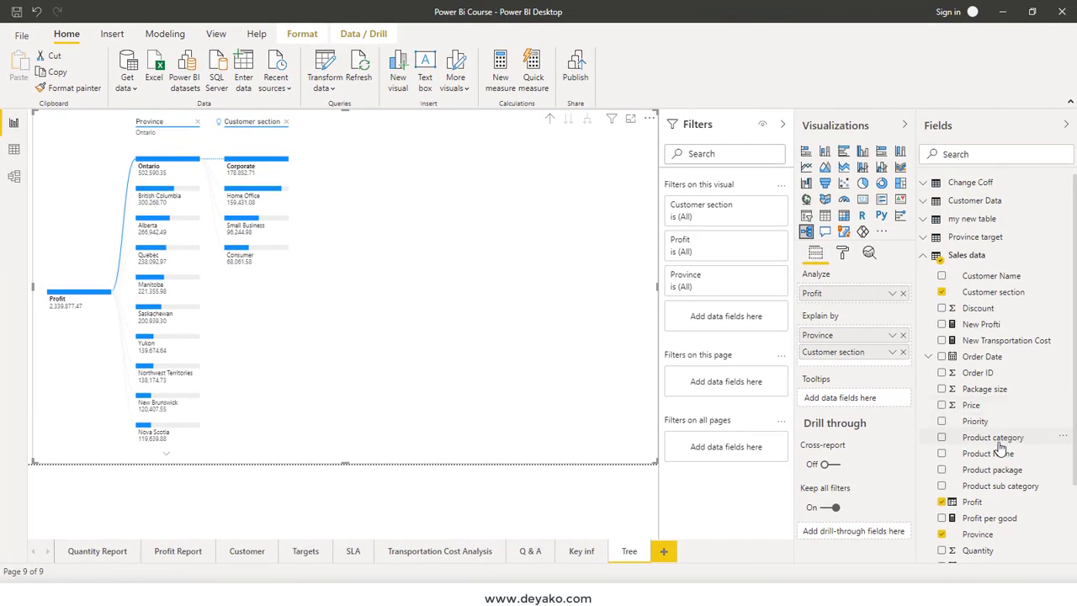
click(942, 438)
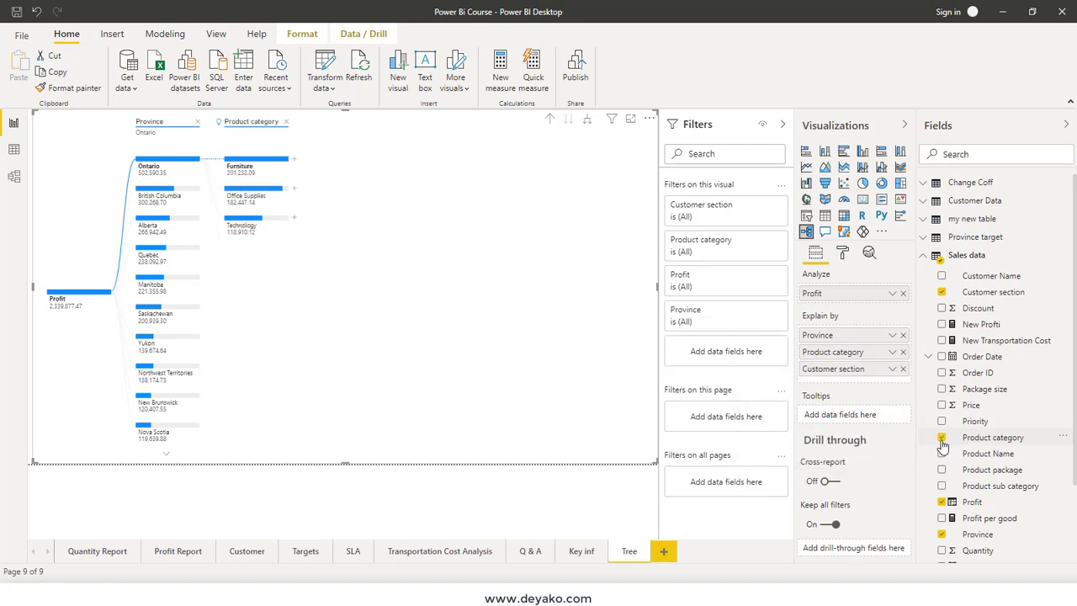
click(293, 159)
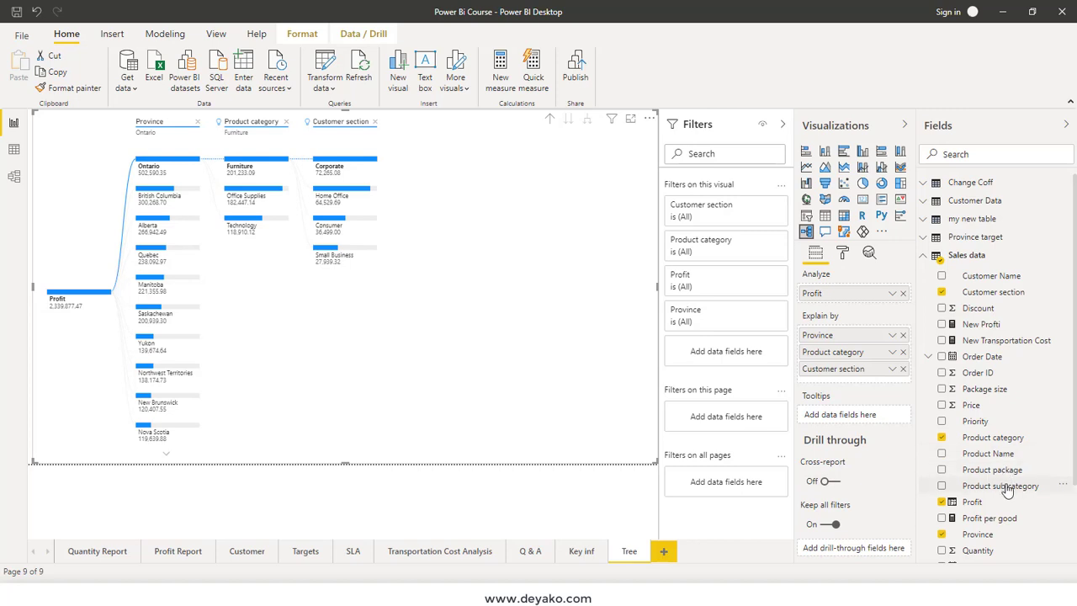
Add Product sub category and Product Name to Explain by and expand the Corporate branch
mouse_move(1007, 489)
mouse_down()
mouse_move(881, 380)
mouse_move(850, 375)
mouse_move(850, 347)
mouse_up()
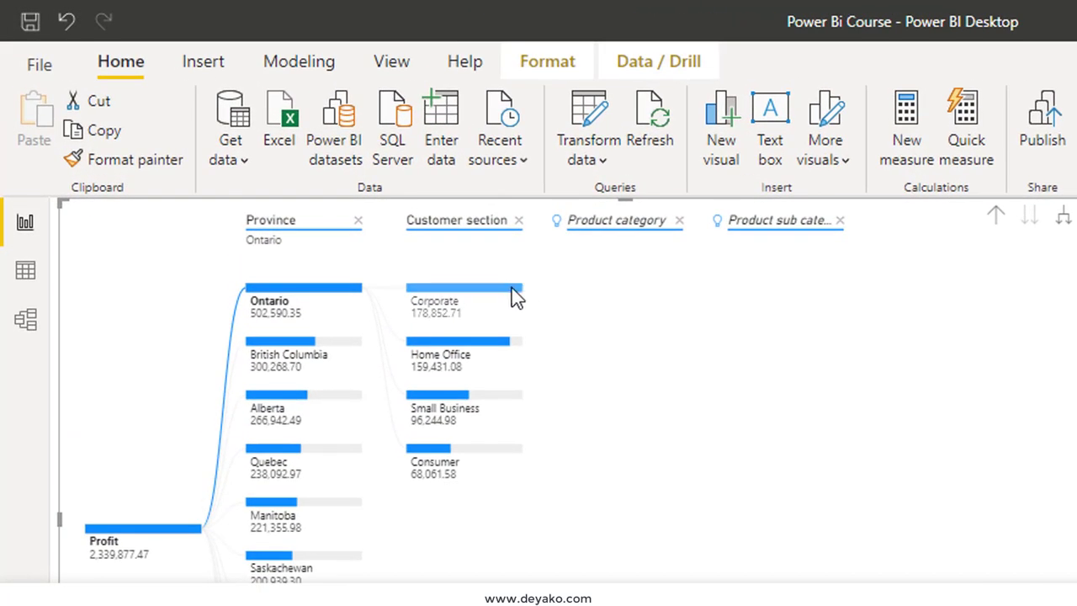
click(515, 297)
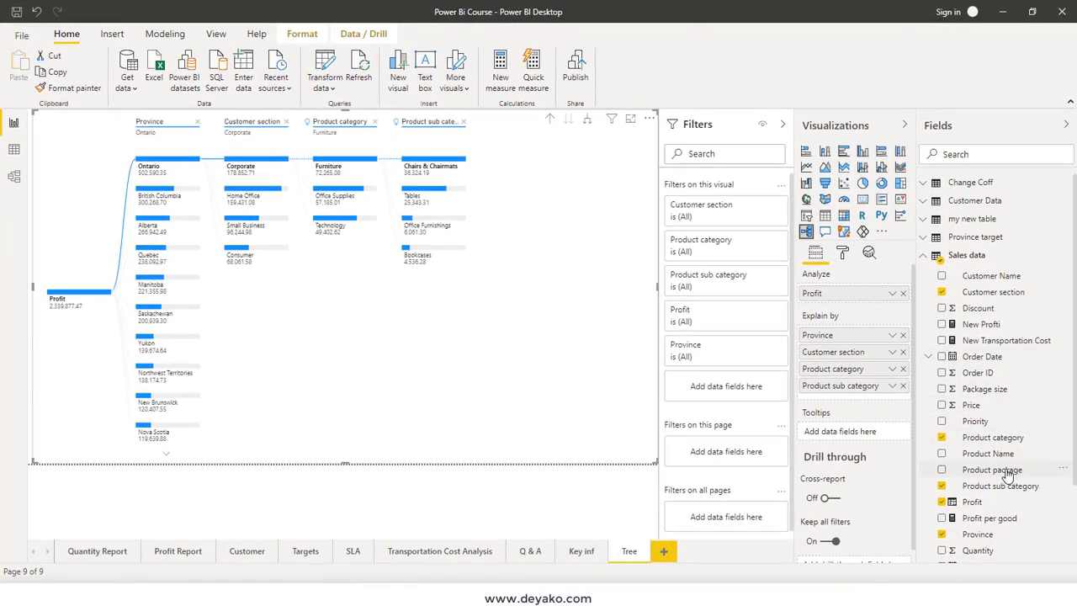
drag(980, 454, 872, 404)
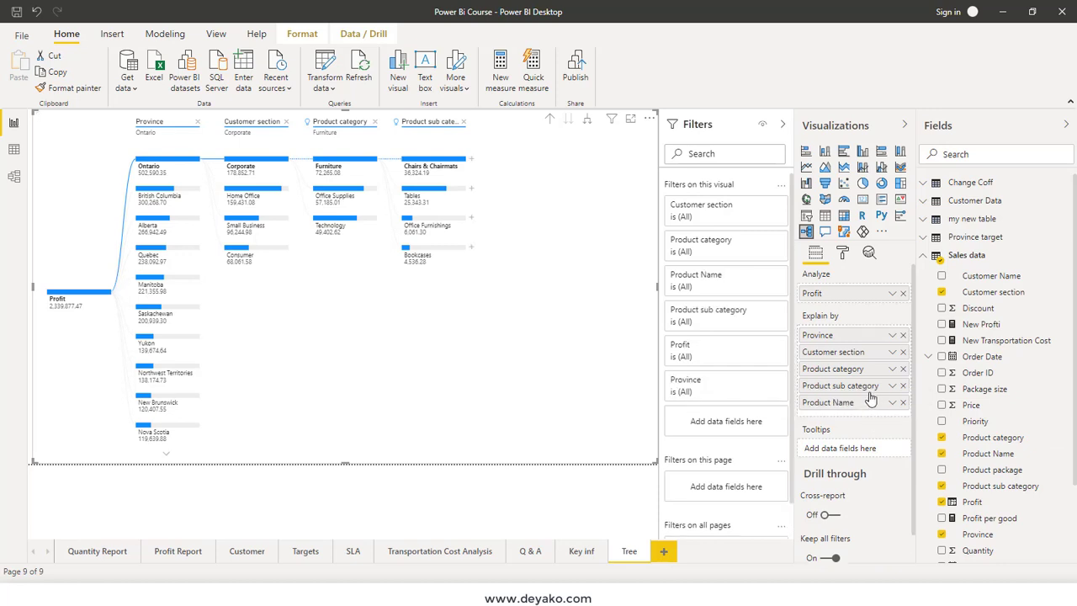
click(471, 159)
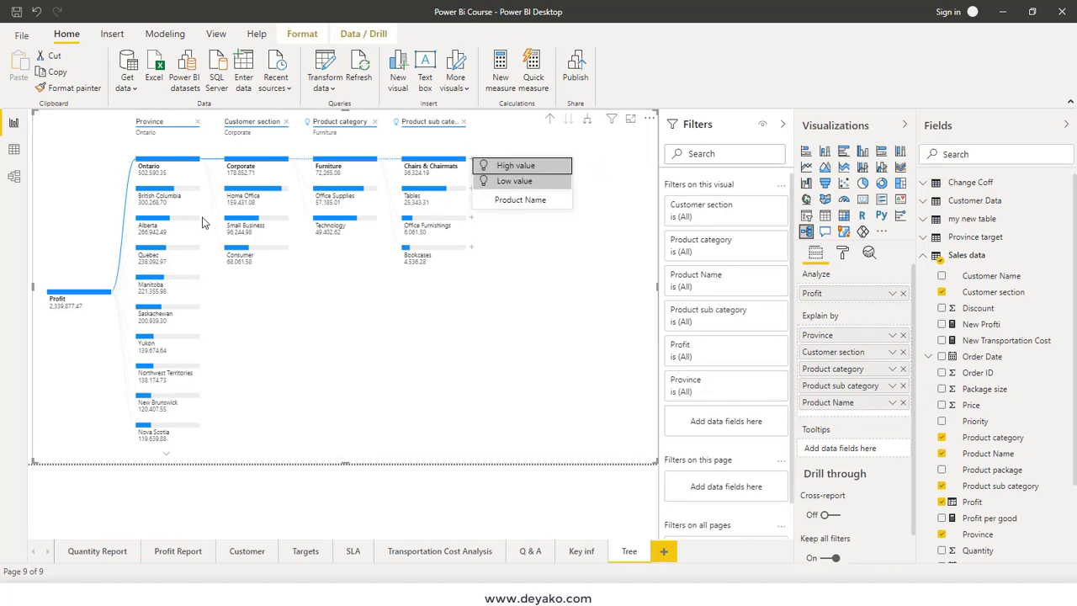
key(Escape)
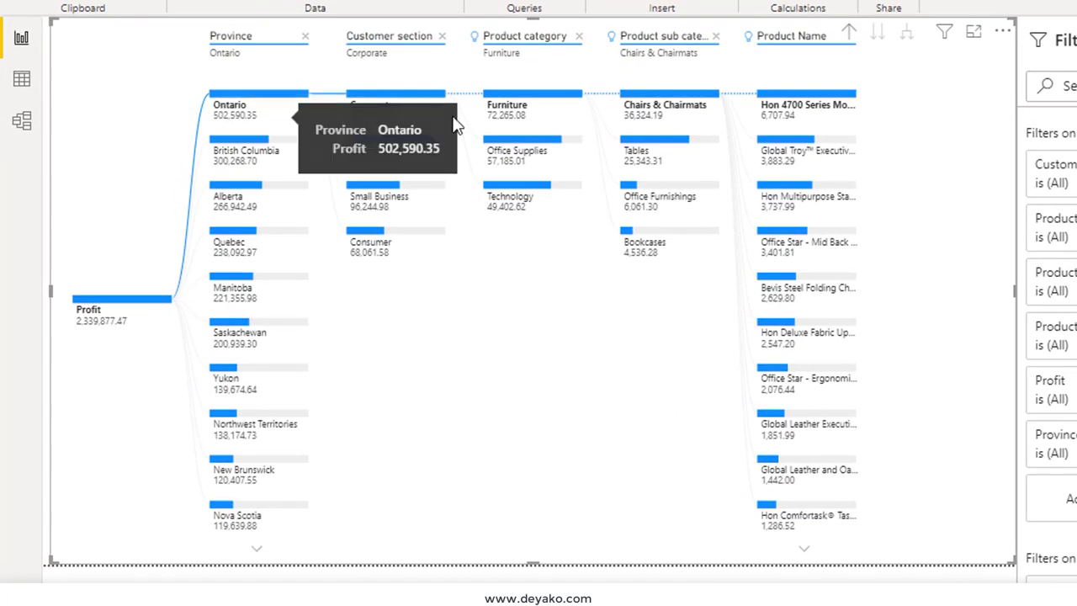
mouse_move(287, 127)
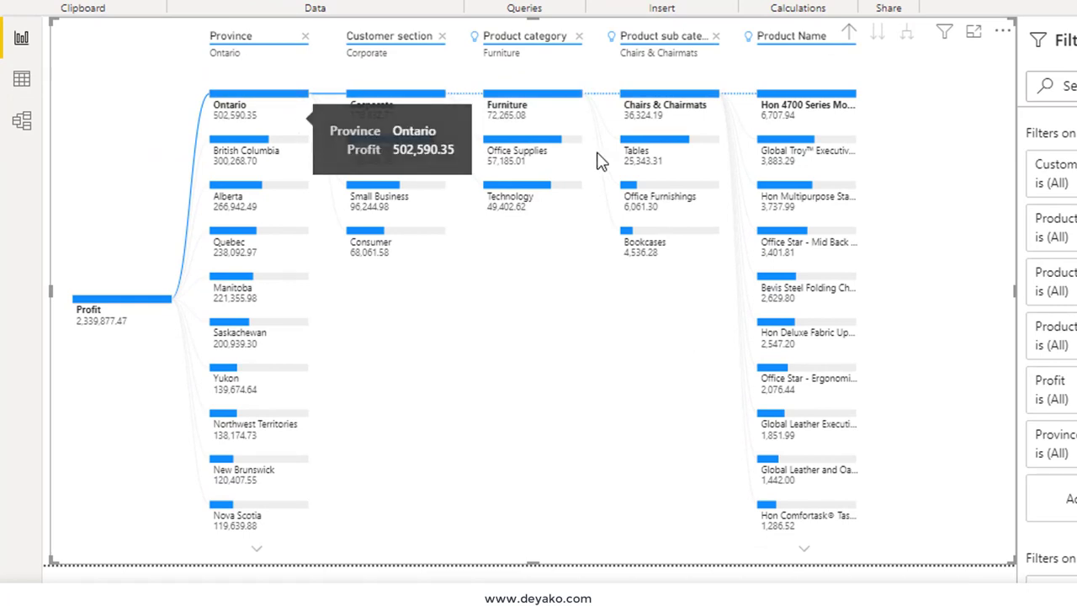
mouse_move(817, 137)
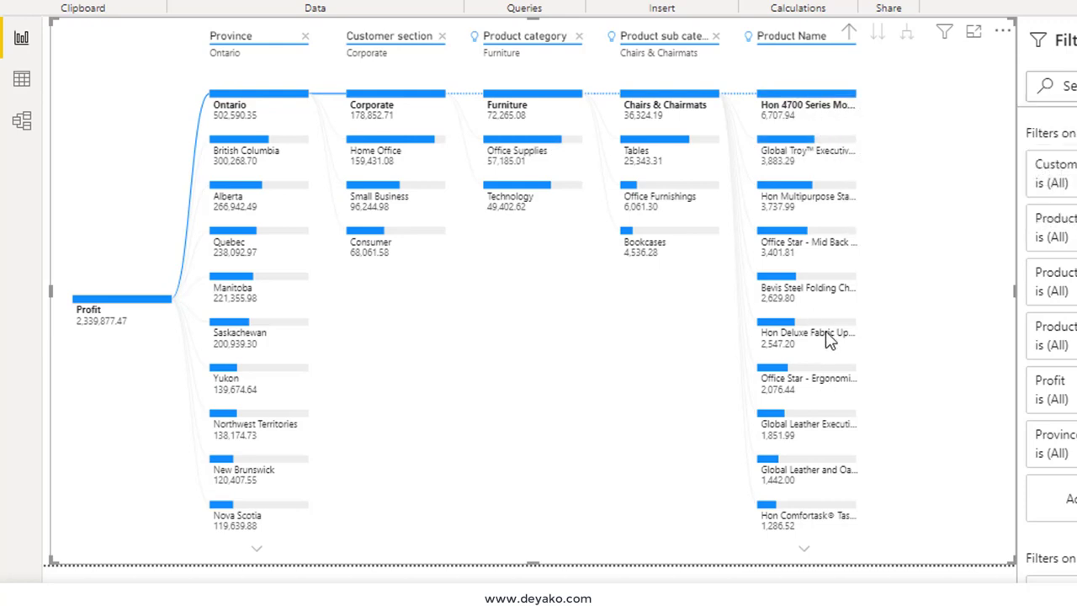
mouse_move(830, 115)
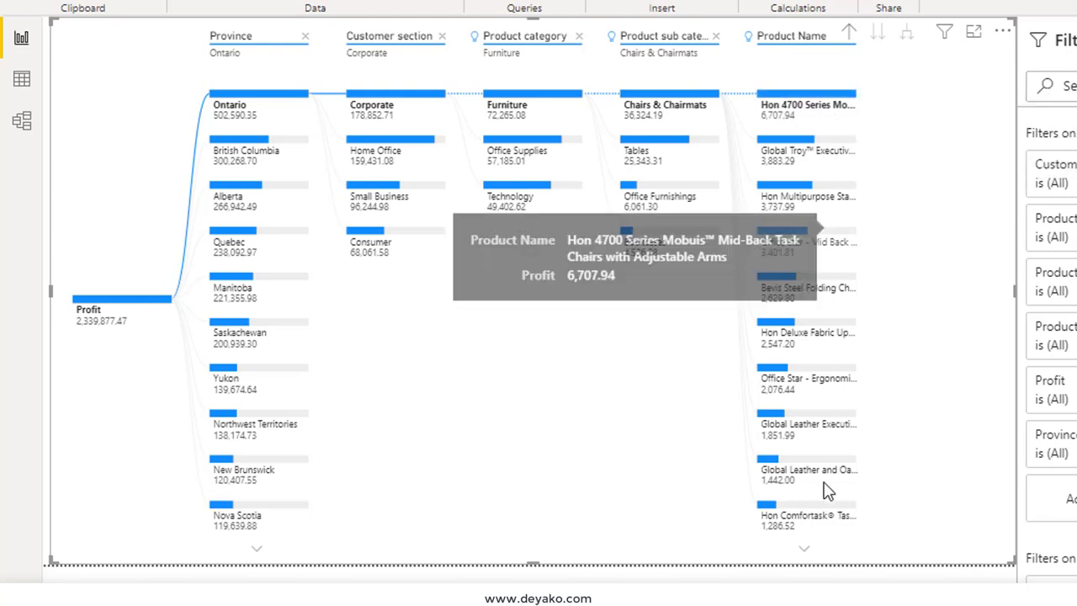
mouse_move(821, 533)
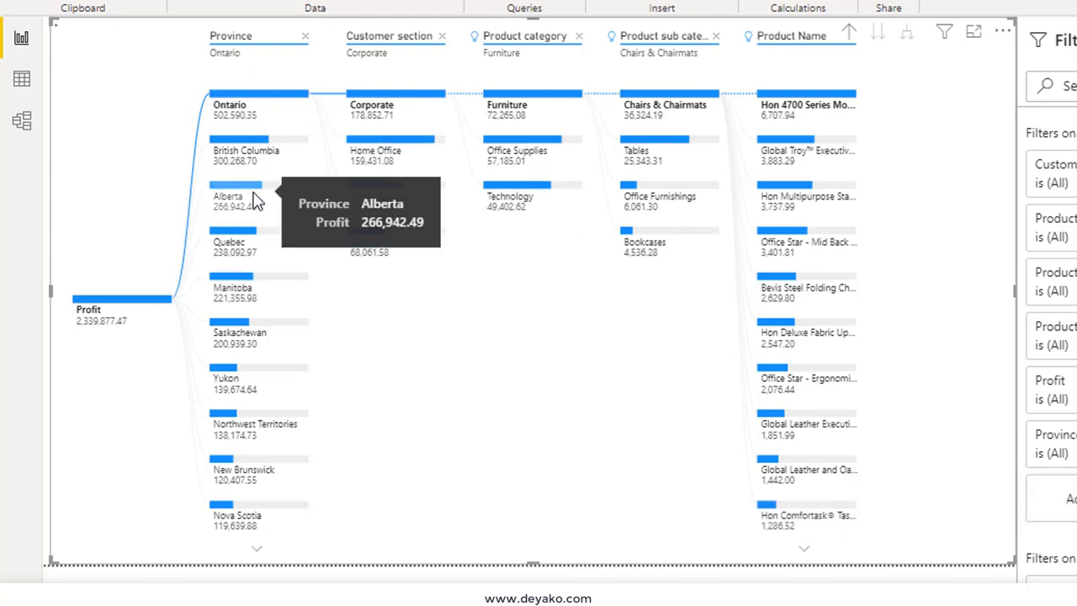
Switch the tree's province branch from Alberta to Newfoundland
click(226, 197)
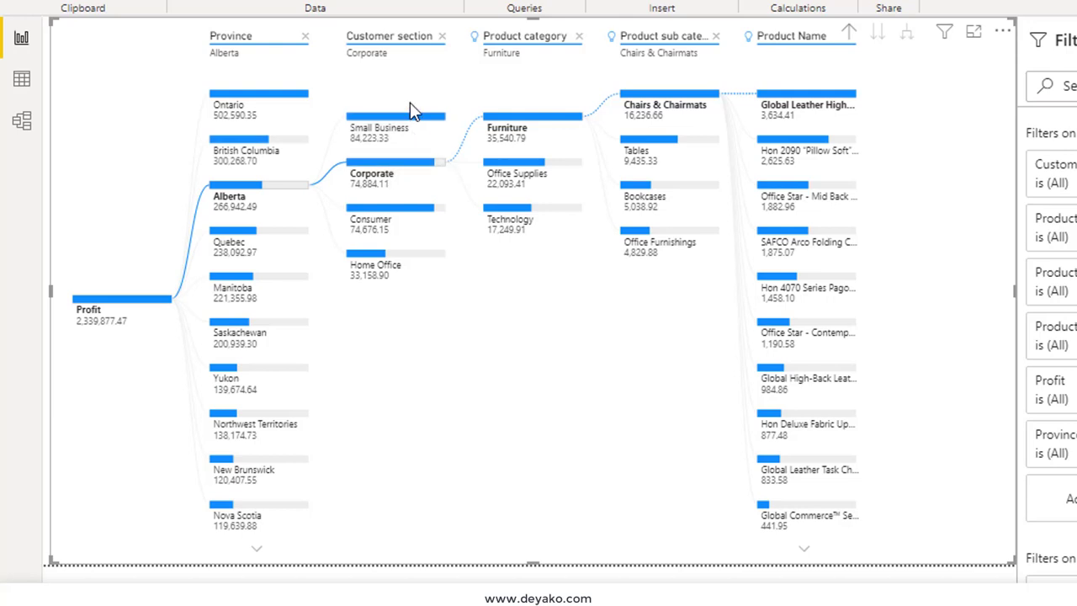
mouse_move(411, 117)
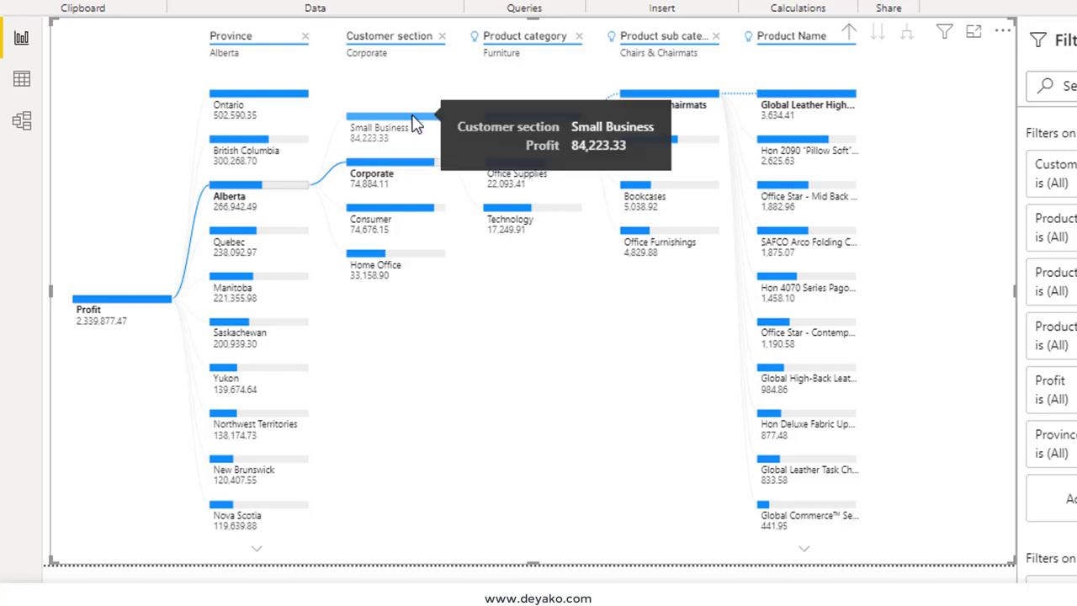
mouse_move(288, 197)
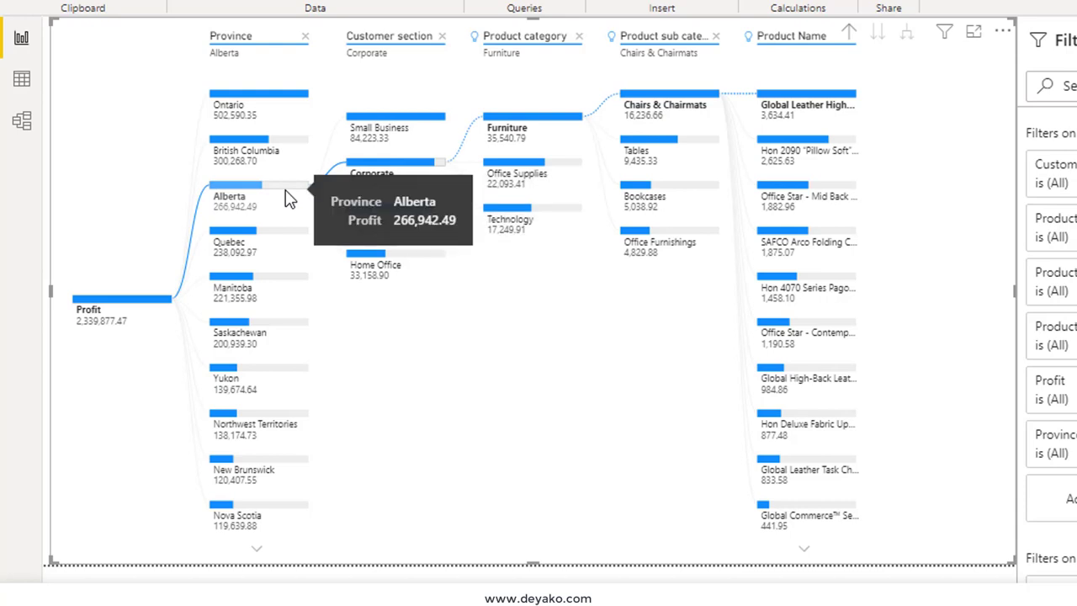
click(257, 553)
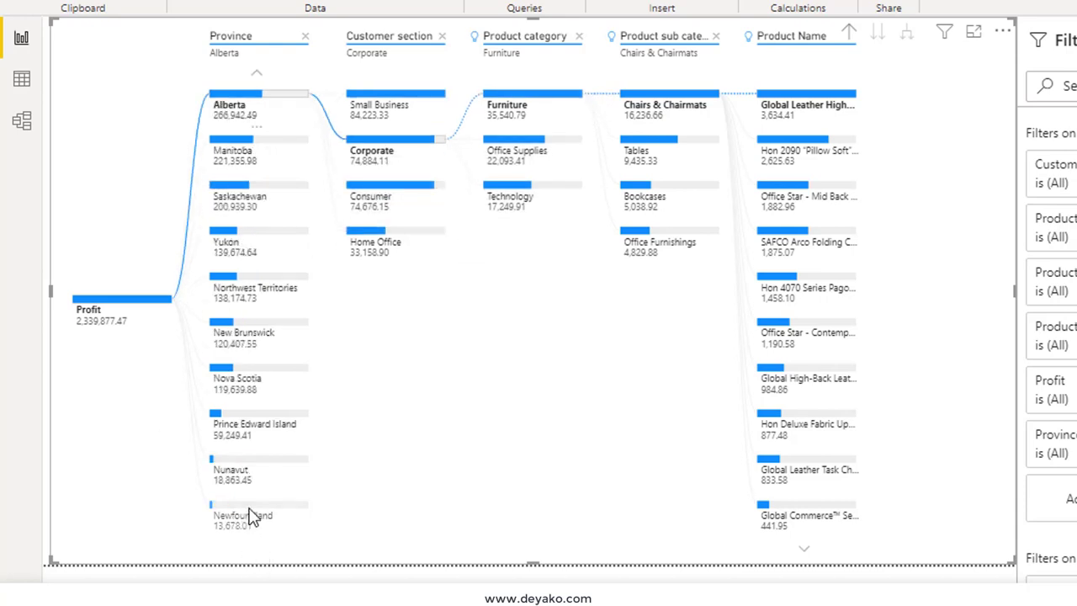
click(250, 516)
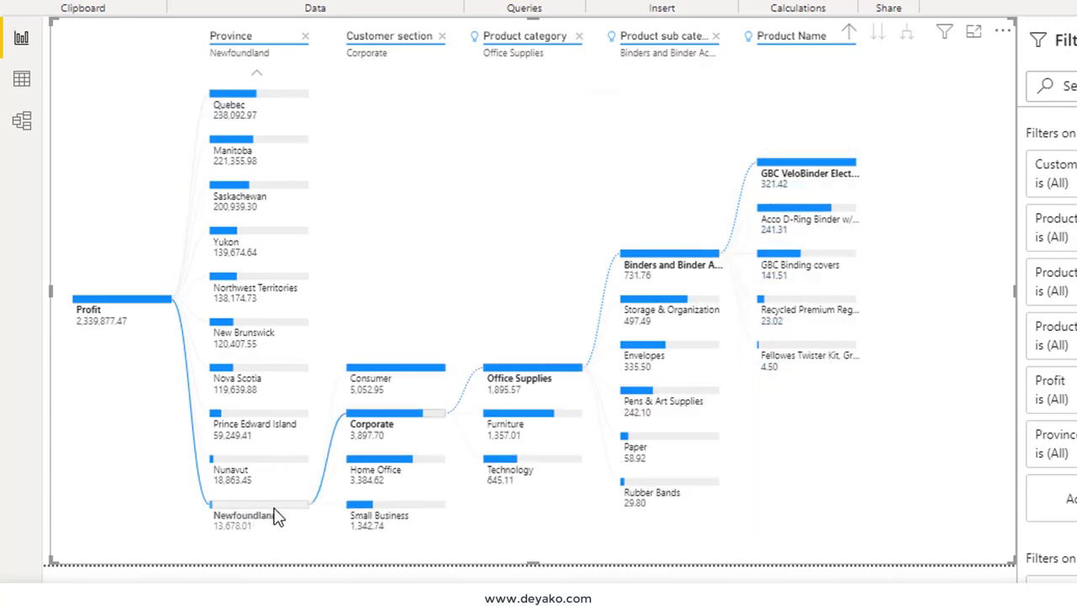
Follow Newfoundland's Consumer section down to the Tables sub-category node (3,021.93)
click(429, 375)
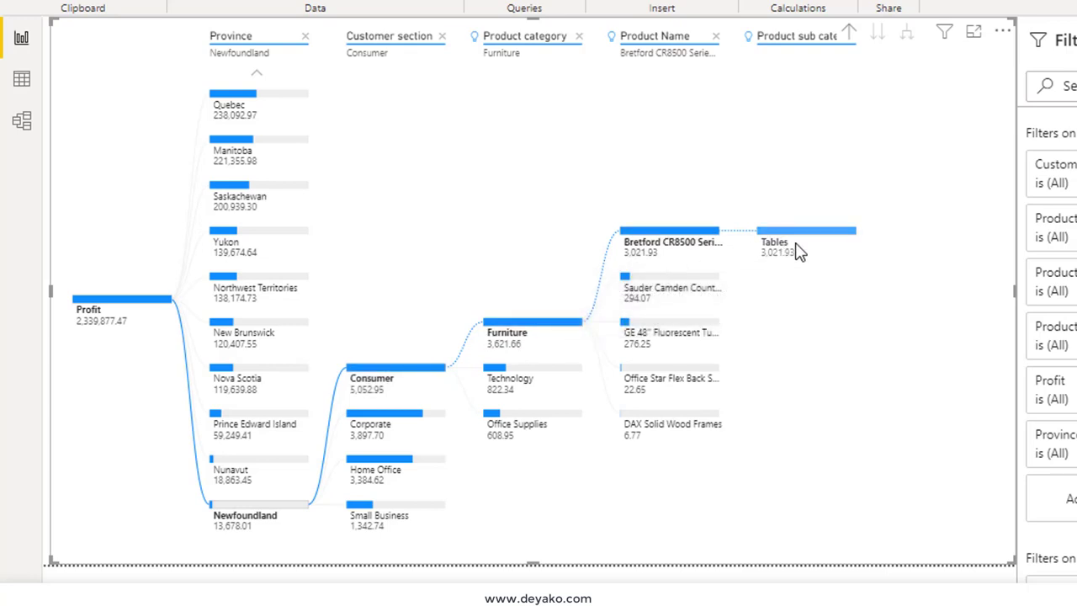
mouse_move(798, 252)
click(781, 237)
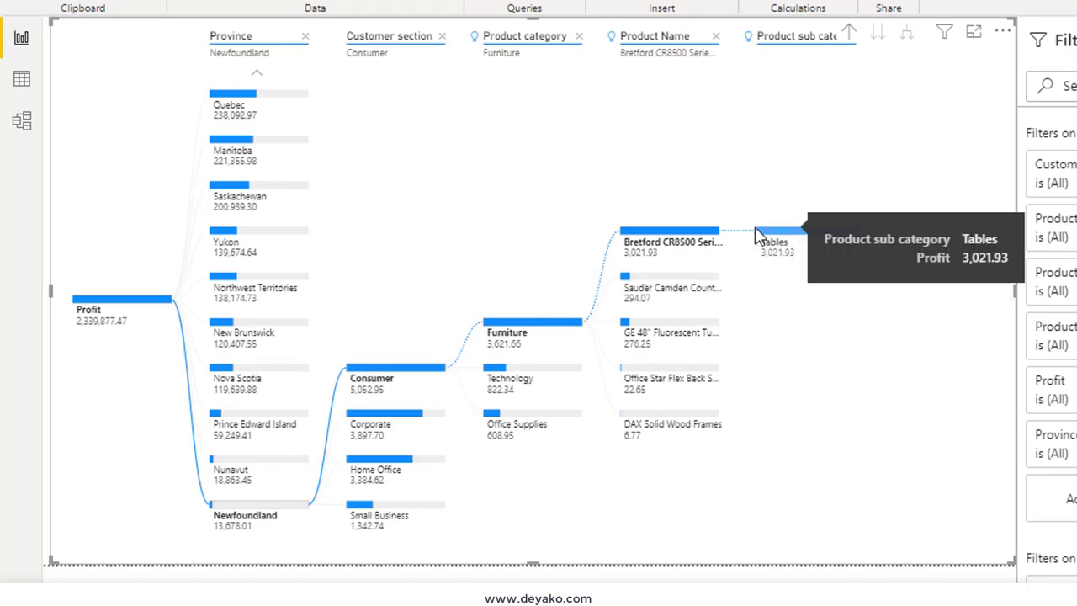
mouse_move(257, 517)
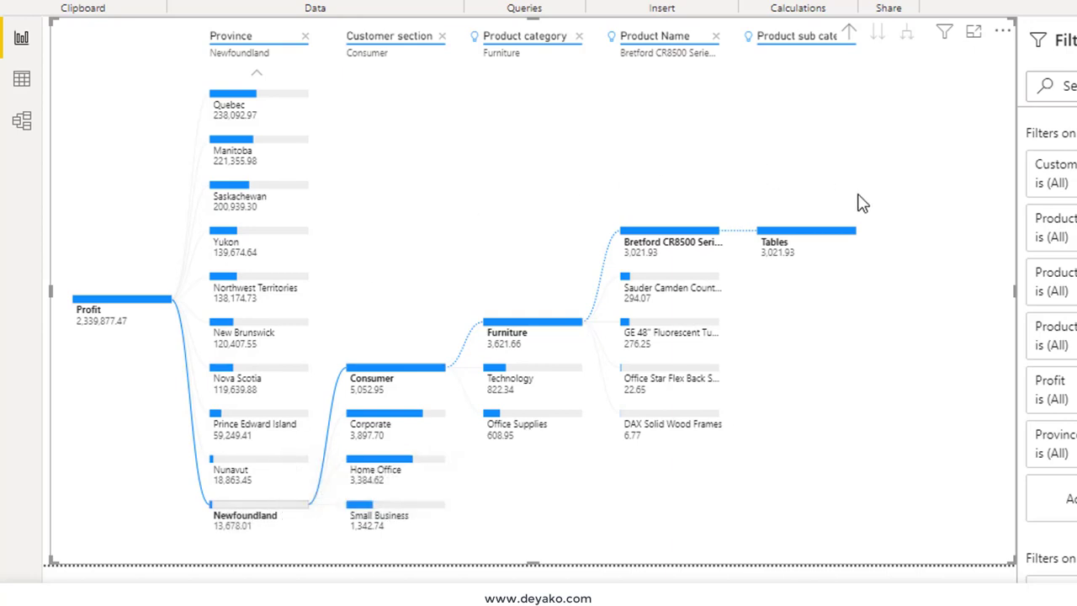
mouse_move(853, 235)
mouse_move(300, 517)
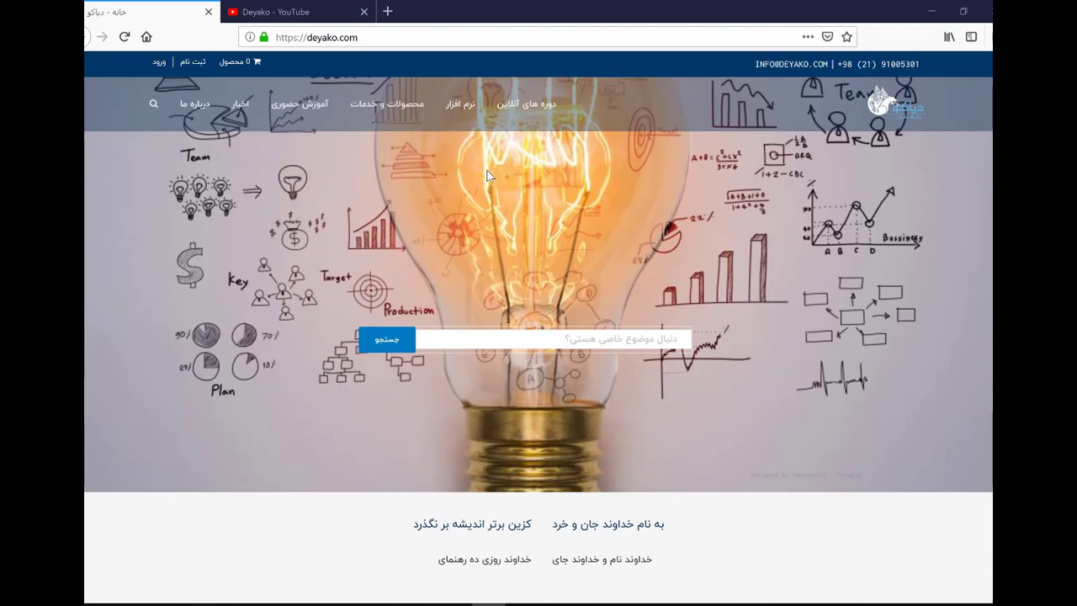
Switch Firefox to the Deyako YouTube channel tab
click(303, 12)
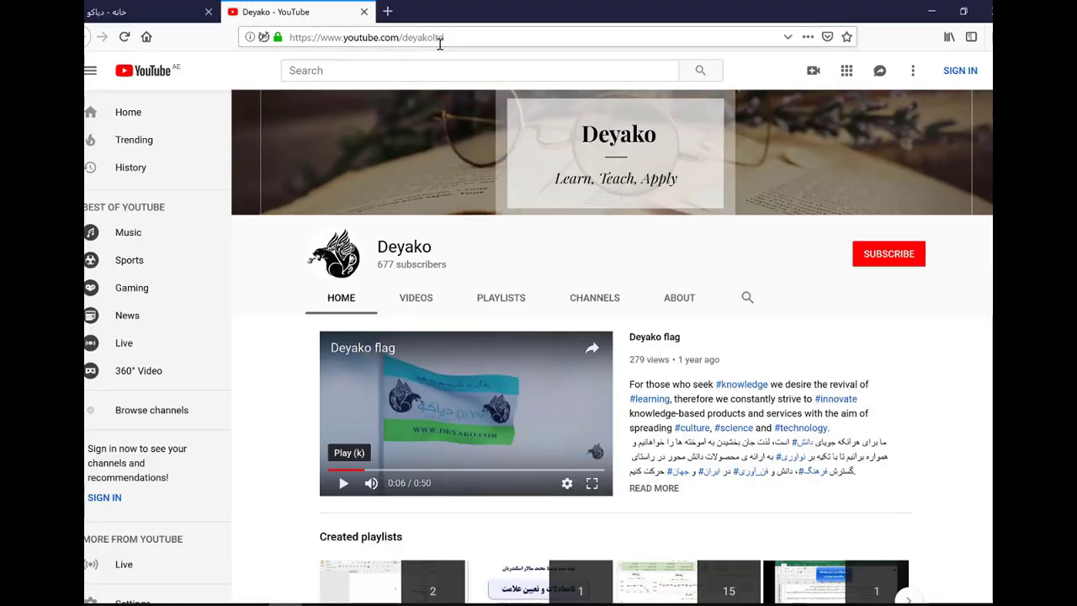